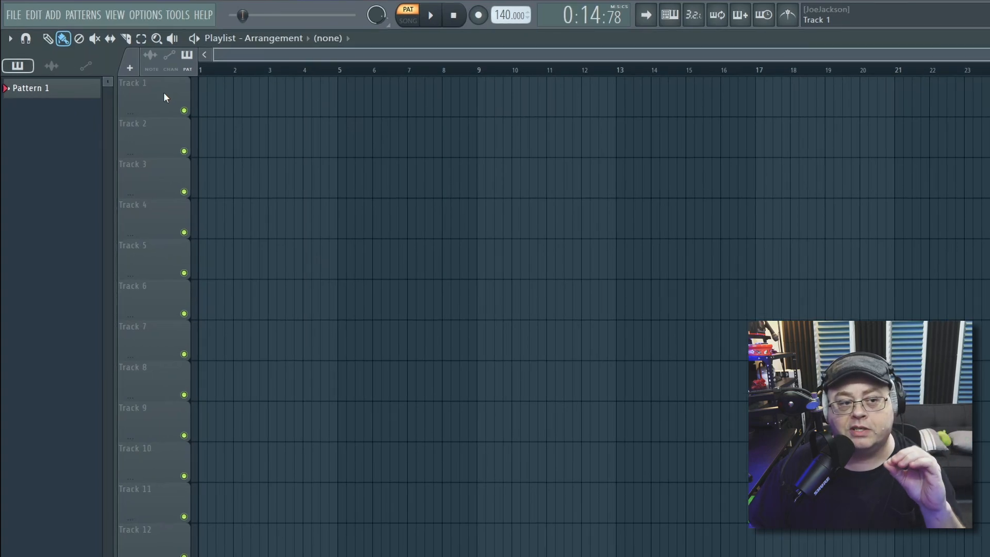
Step: Set Track 1's mode to an instrument track that uses the FLEX plugin
left_click(156, 97)
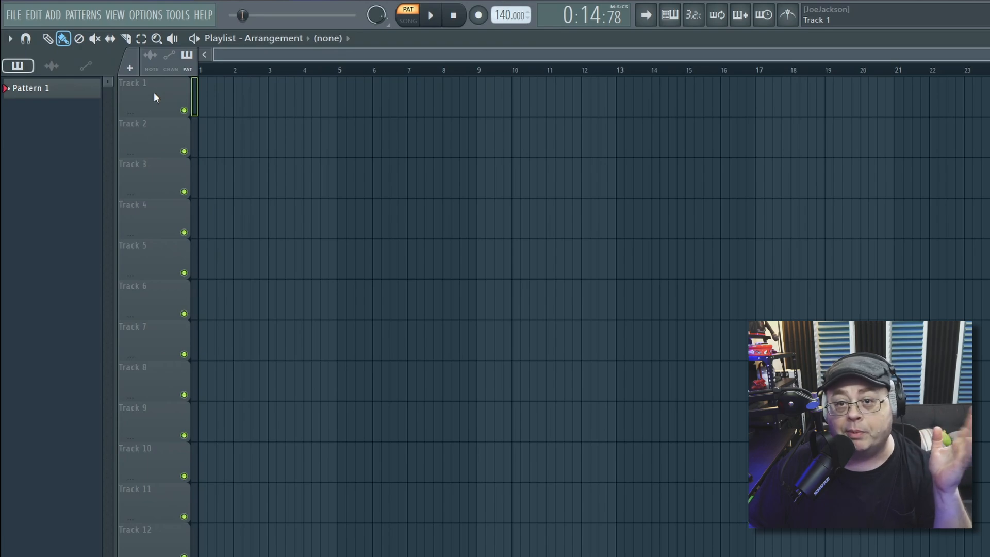
right_click(154, 97)
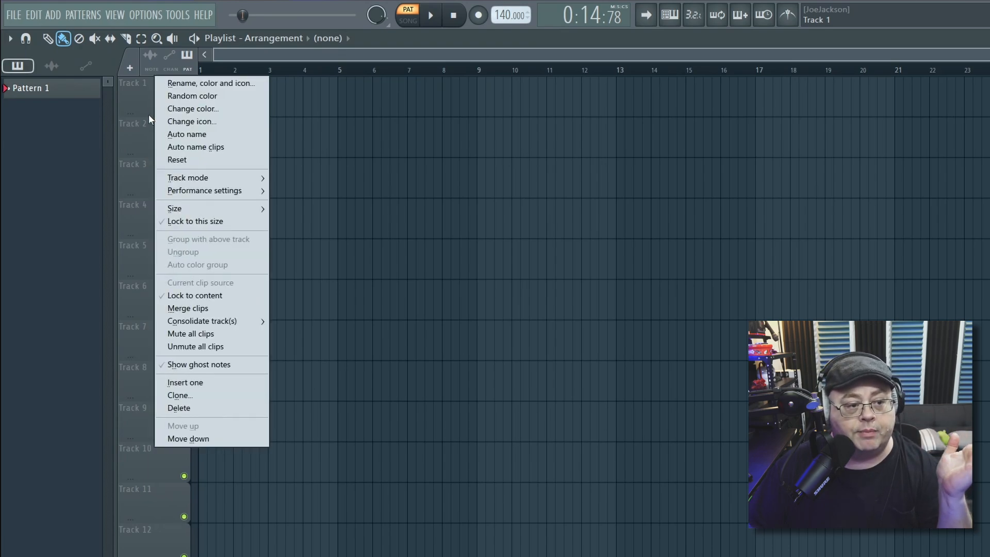
mouse_move(190, 183)
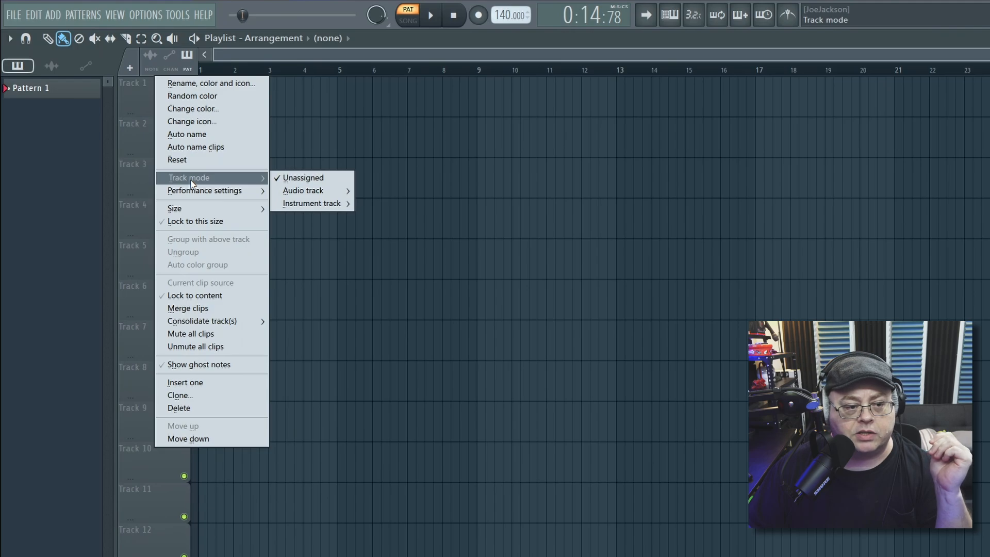
mouse_move(309, 202)
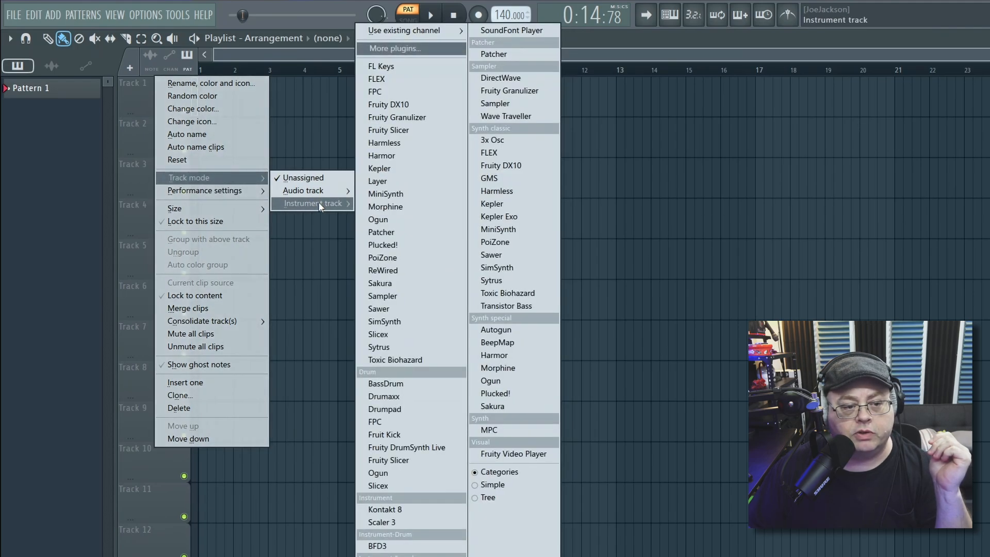
left_click(397, 79)
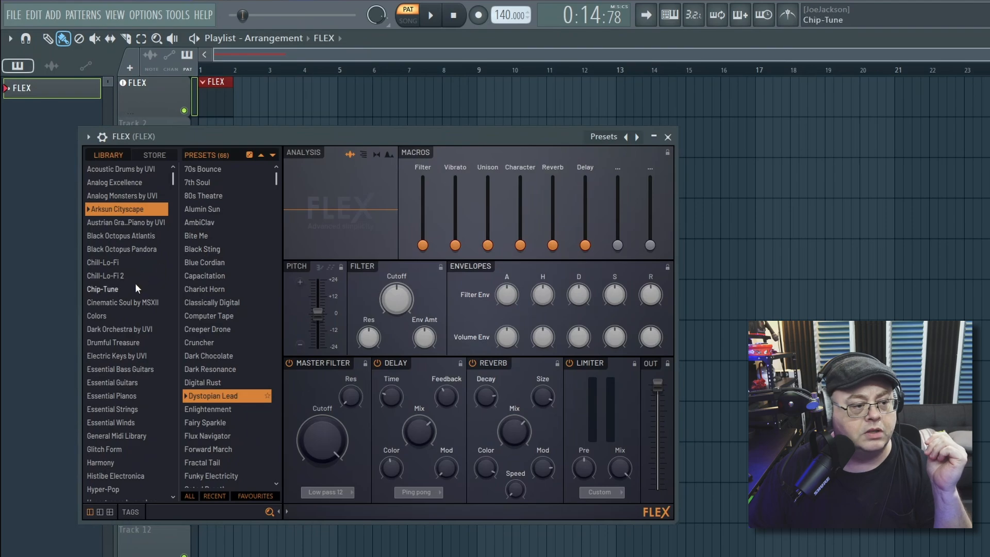
Step: Load the PAD Velvety preset from FLEX's Harmony library and close the plugin window
scroll(121, 283, "down", 3)
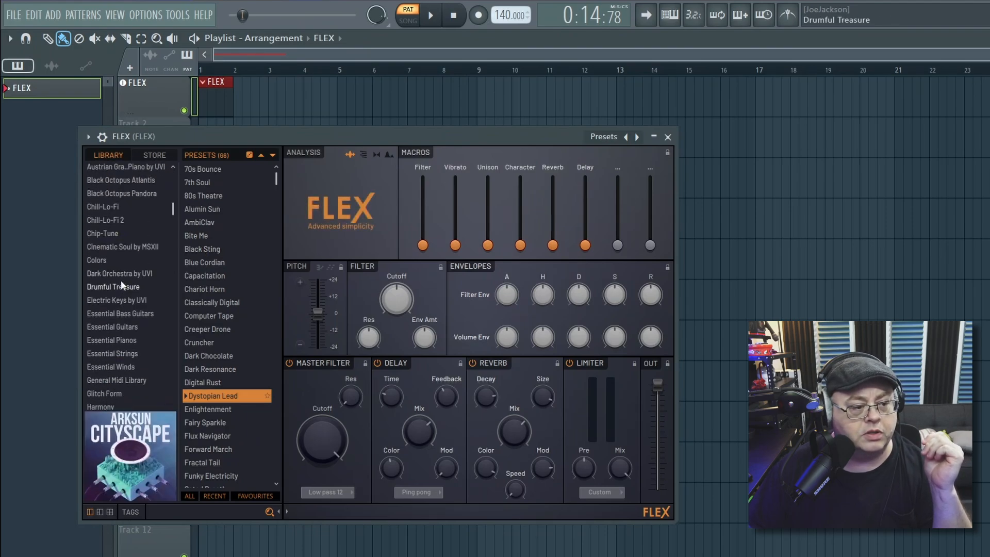
scroll(117, 256, "down", 2)
left_click(104, 296)
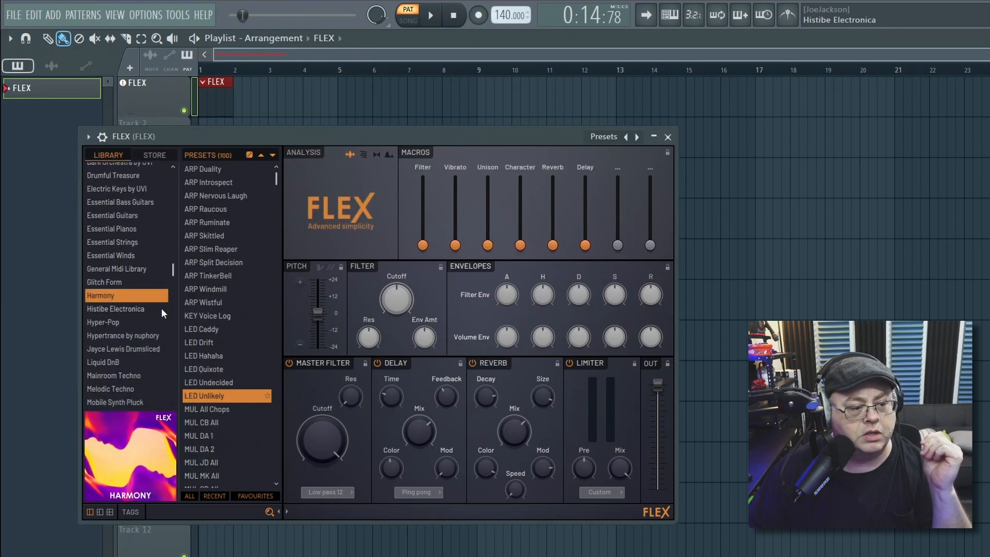
scroll(233, 322, "down", 10)
scroll(233, 322, "down", 10)
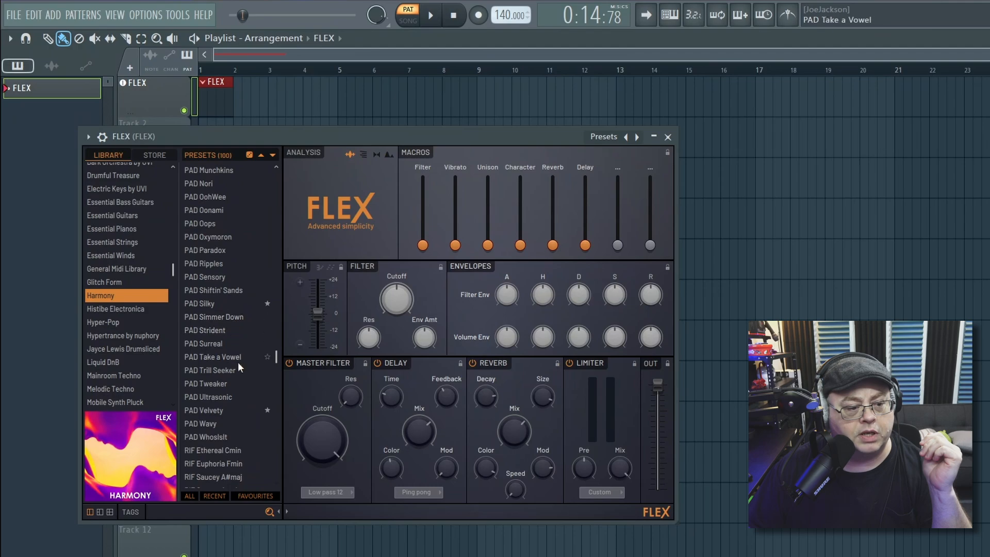
left_click(201, 409)
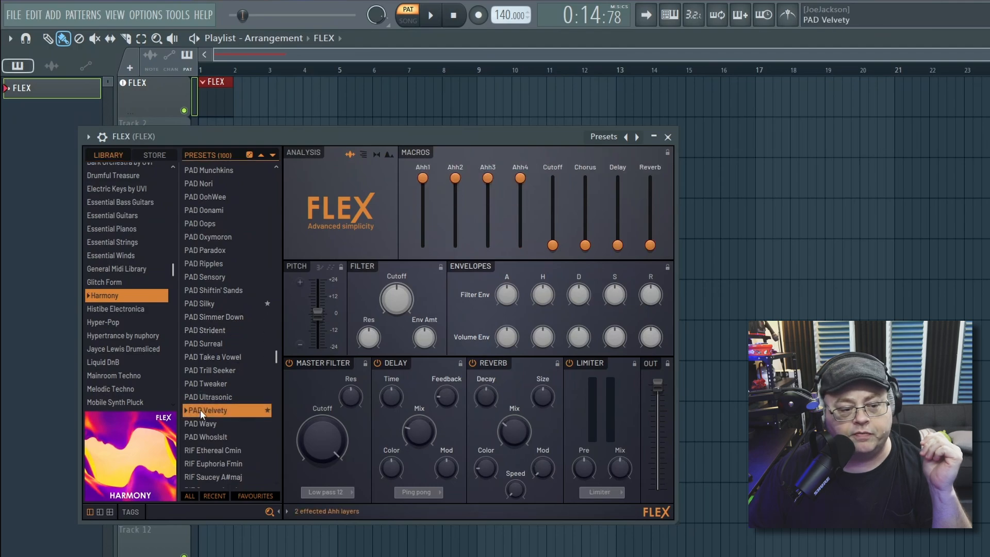
left_click(668, 137)
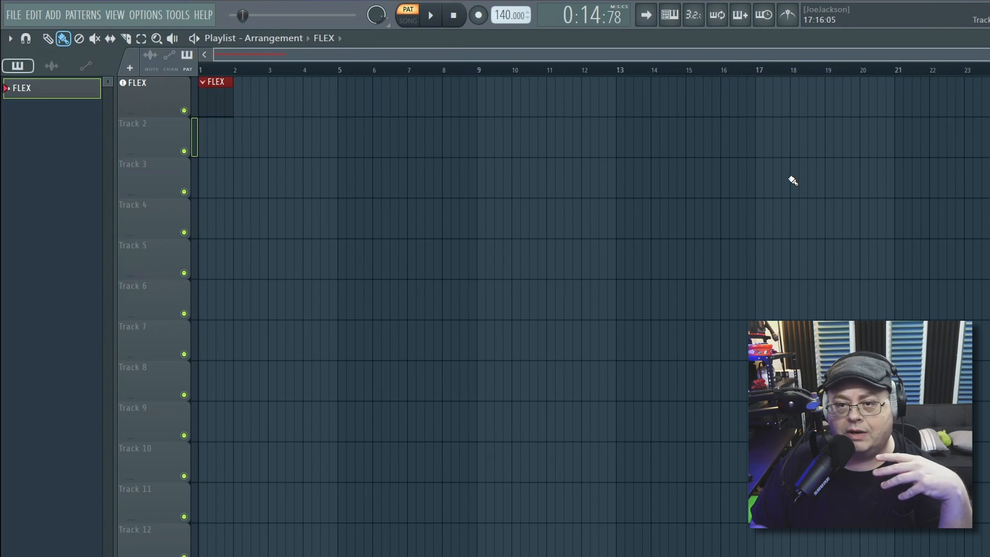
Step: Set Track 2's mode to an audio track linked to mixer track Insert 2
right_click(147, 133)
mouse_move(207, 221)
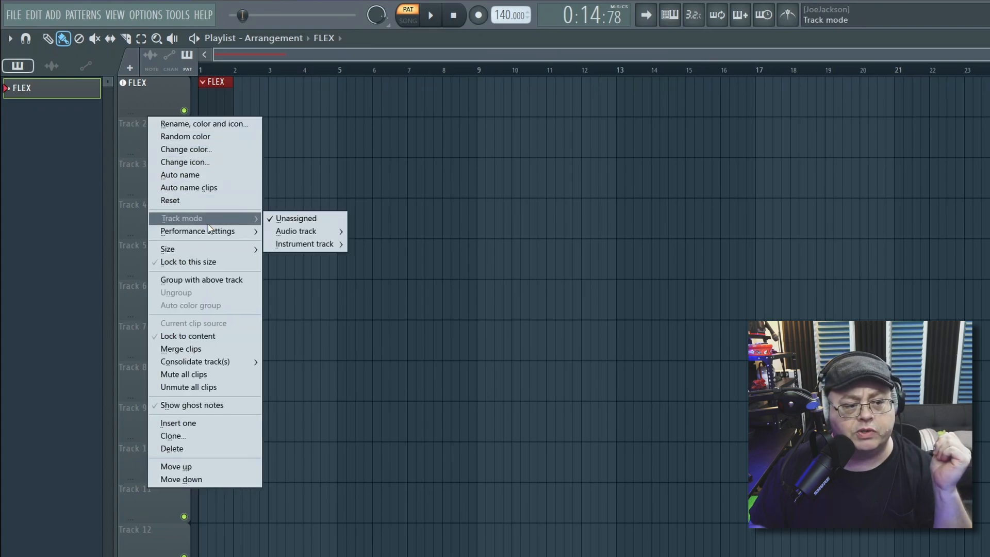
mouse_move(310, 231)
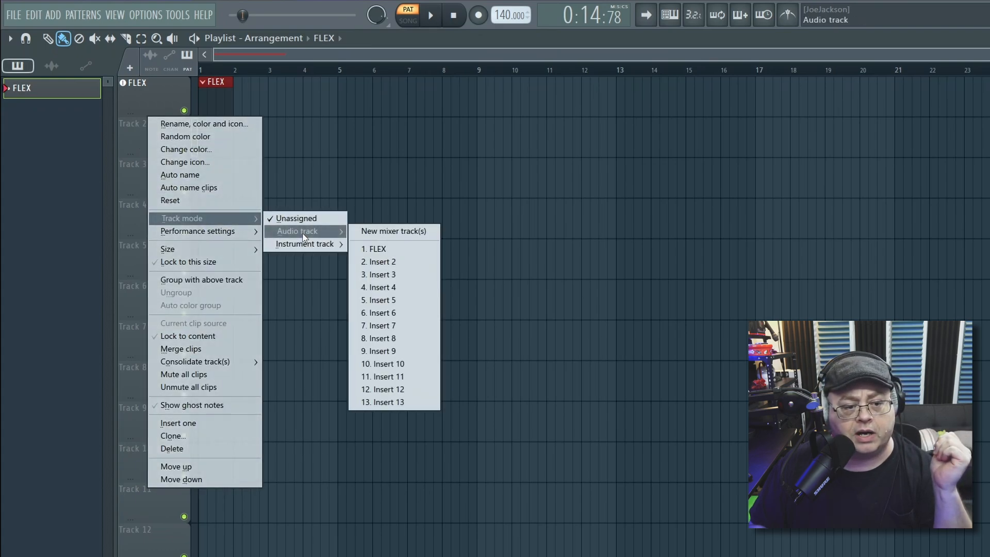
left_click(400, 264)
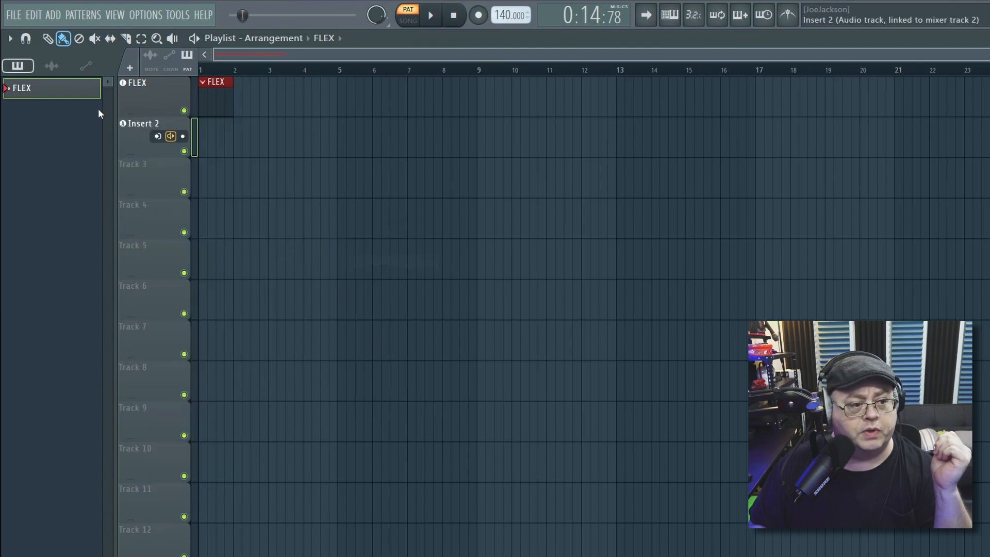
Step: Rename the Insert 2 playlist track as Audio and color it Metallic Violet (#540E94)
right_click(129, 125)
left_click(135, 127)
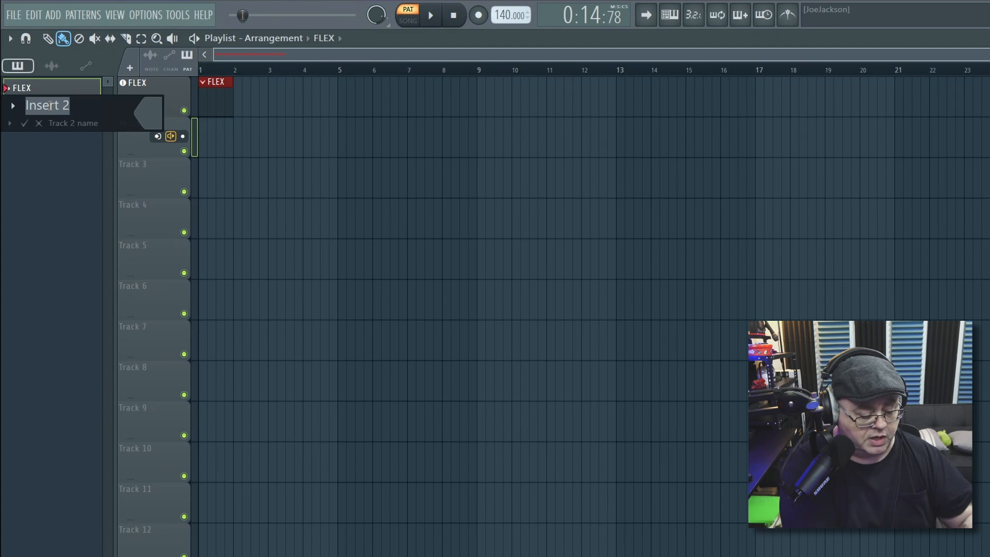
type("Audio")
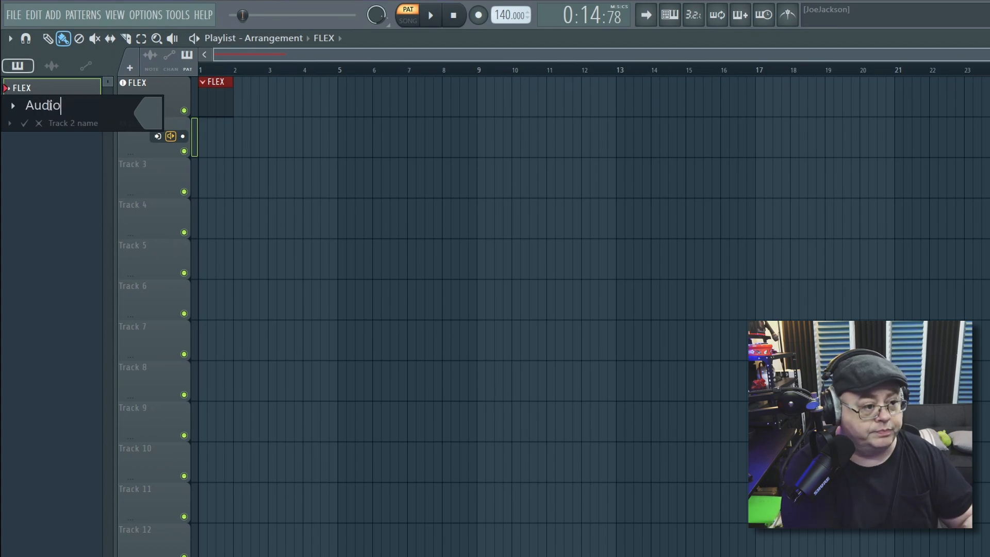
left_click(147, 116)
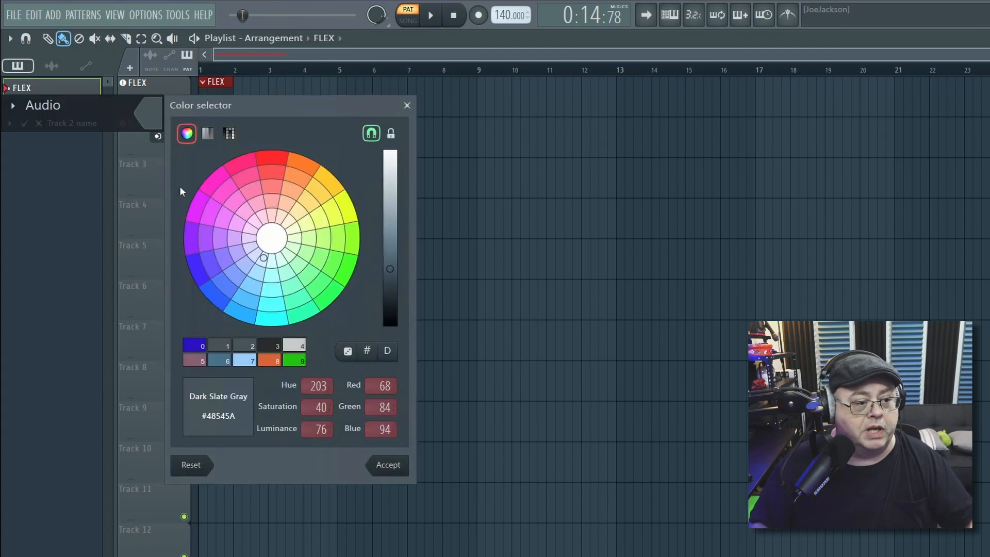
left_click(191, 239)
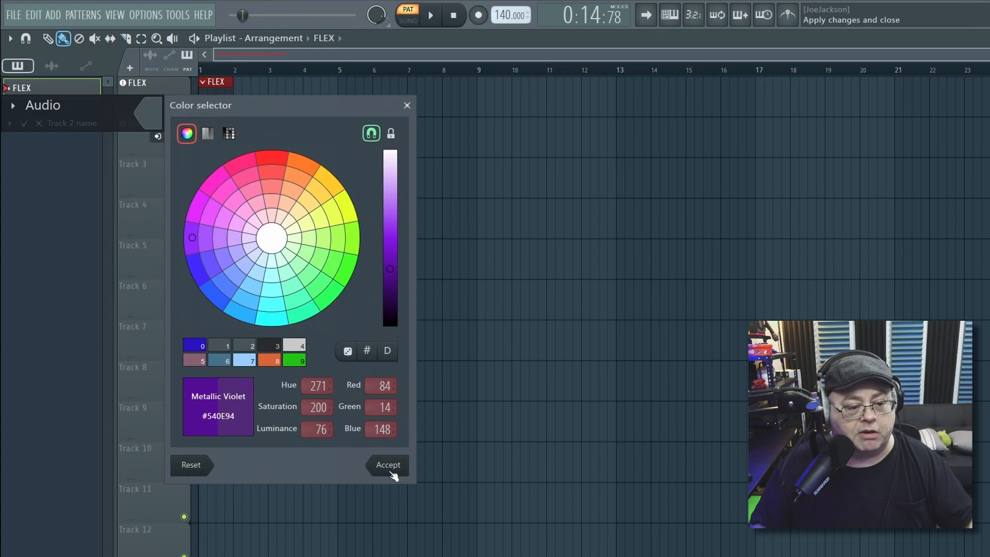
left_click(390, 467)
left_click(25, 122)
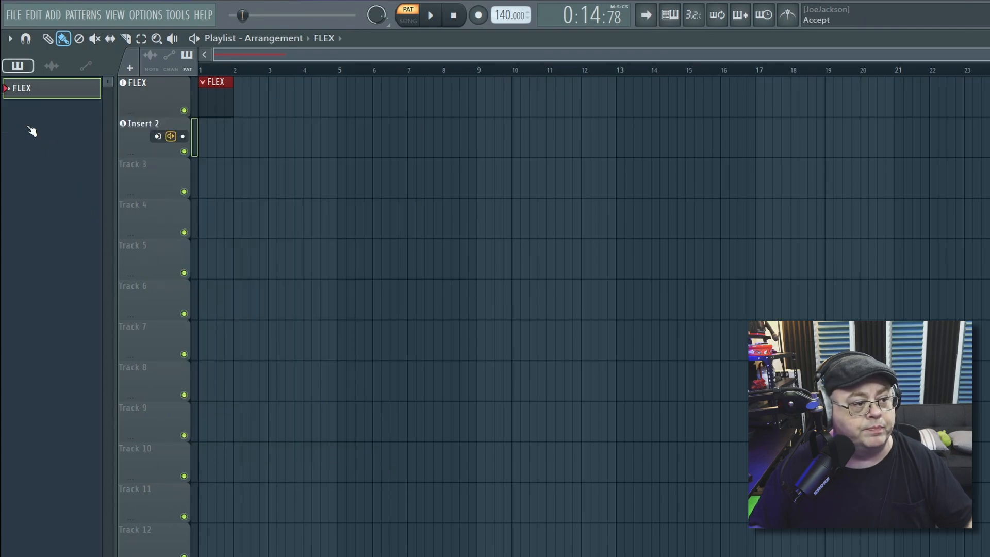
Step: Rename the FLEX playlist track as Instr and color it Saddle Brown (#91420D)
right_click(141, 92)
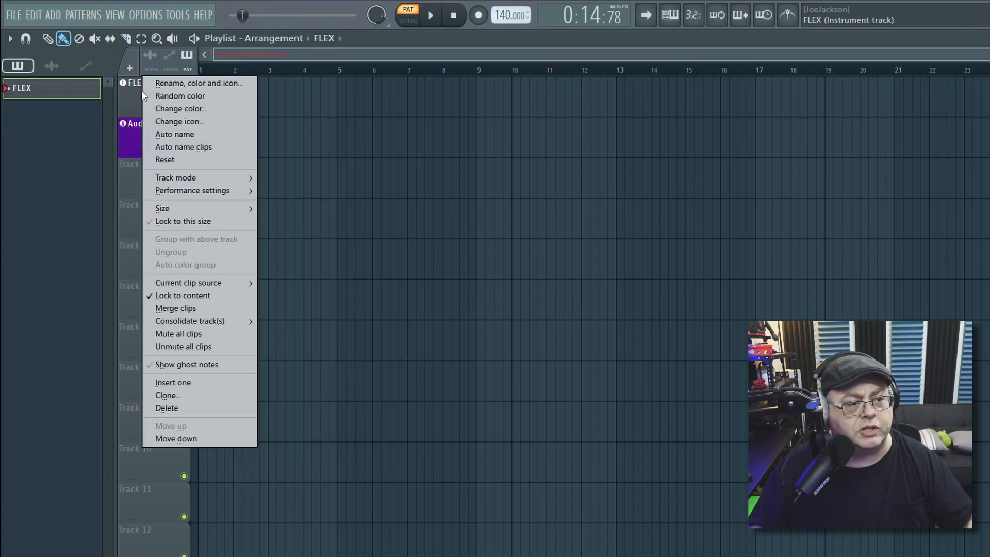
left_click(199, 86)
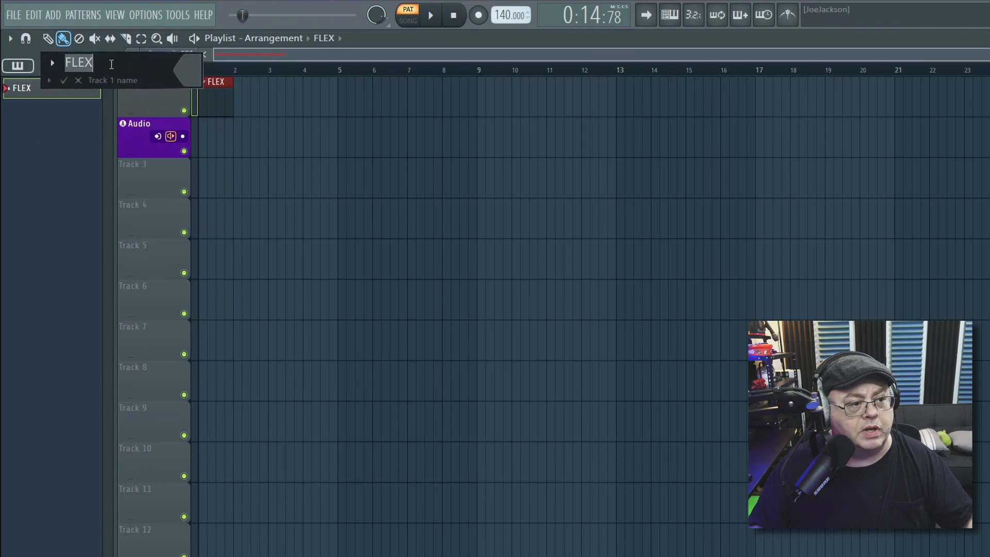
key("BackSpace")
type("Intr")
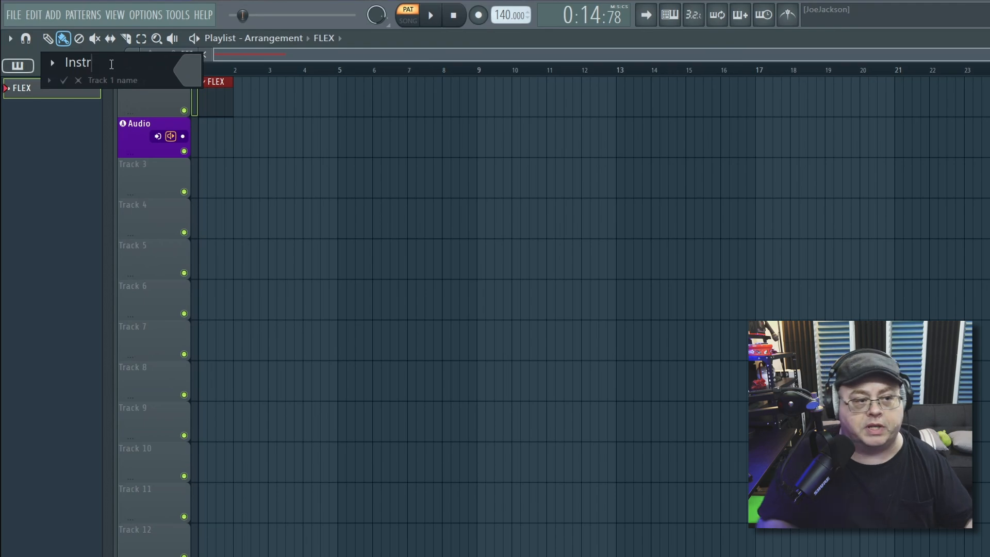
left_click(190, 80)
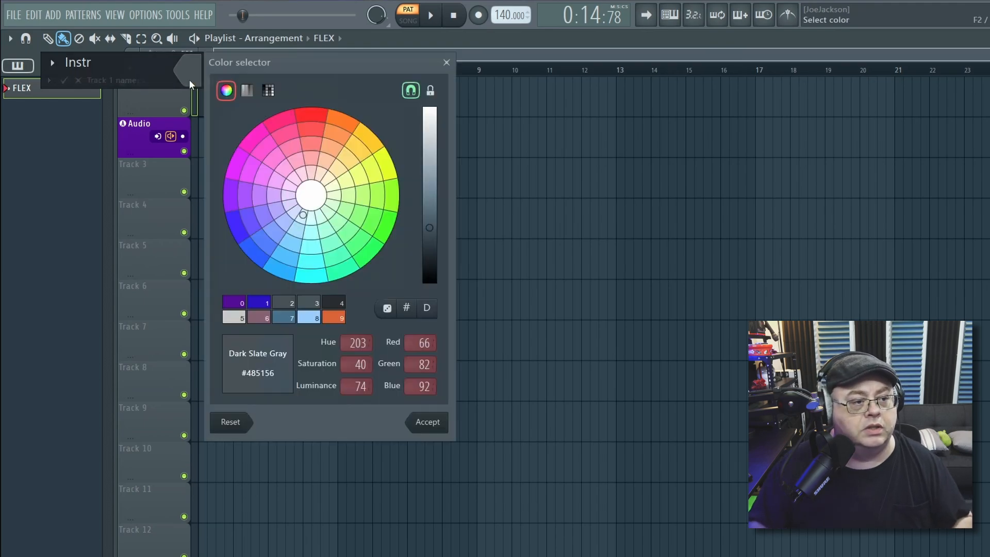
left_click(342, 122)
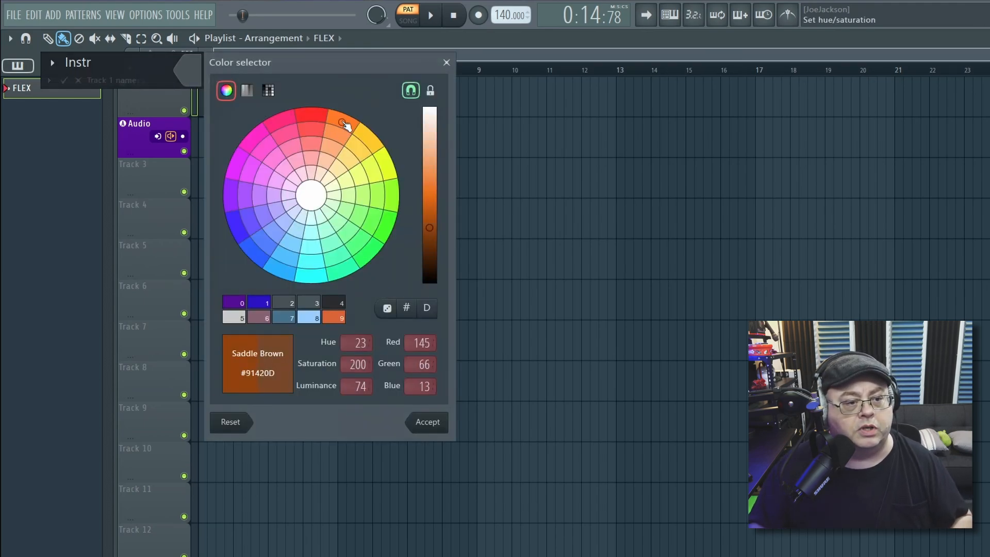
left_click(428, 423)
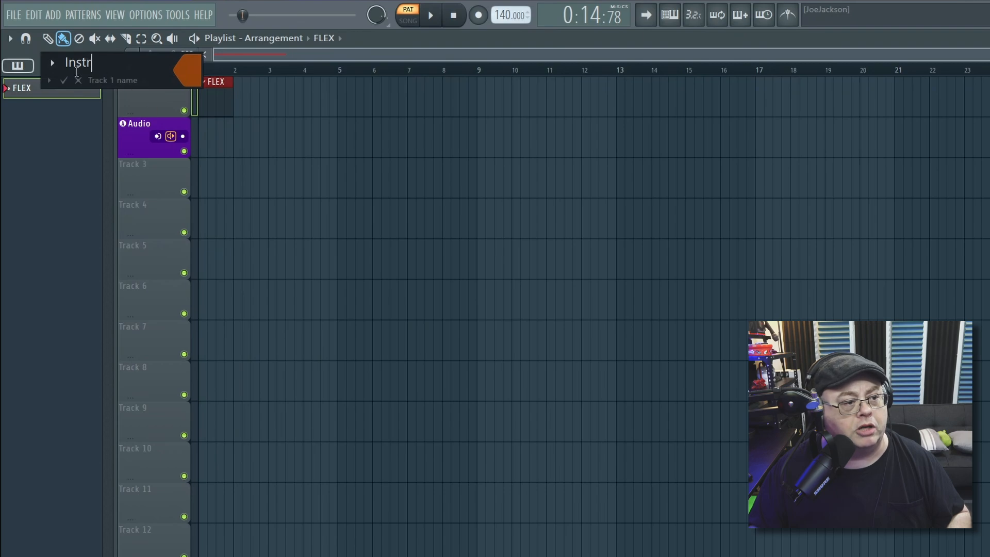
left_click(63, 80)
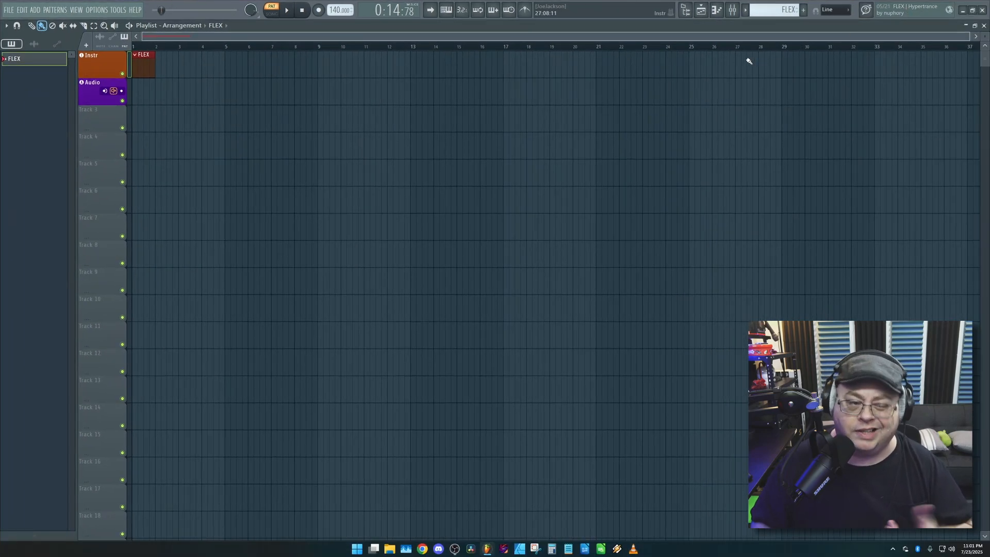
Step: Open the mixer and set the Audio track's external input to the stereo pair In 1 - In 2
left_click(733, 10)
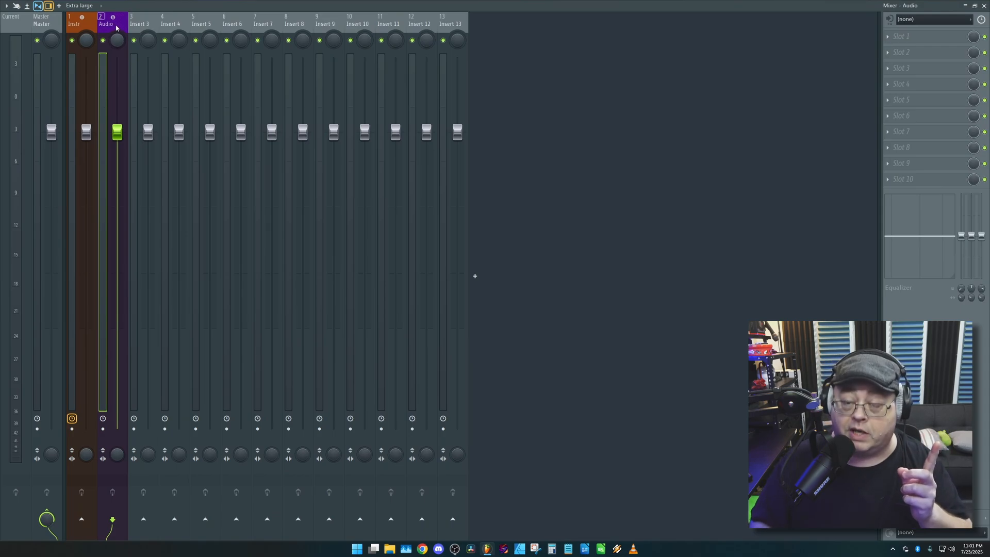
left_click(910, 22)
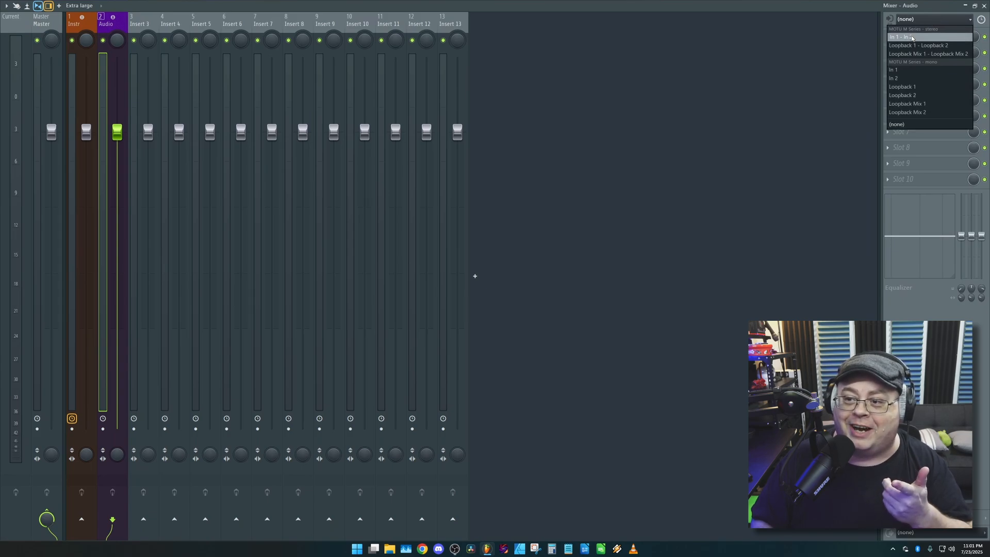
left_click(911, 38)
left_click(572, 312)
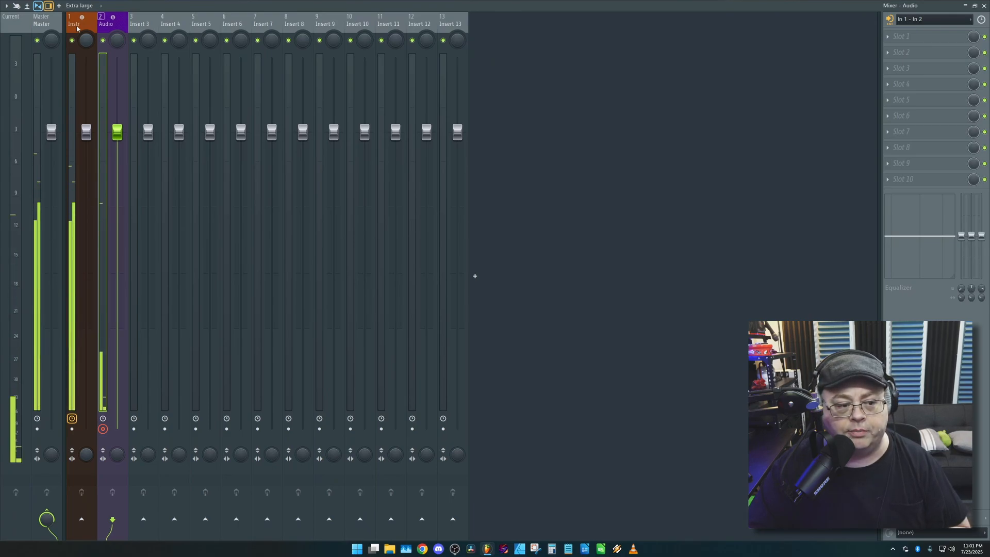
Step: Rename the Insert 3 mixer track as Vocodex and color it teal green
left_click(140, 26)
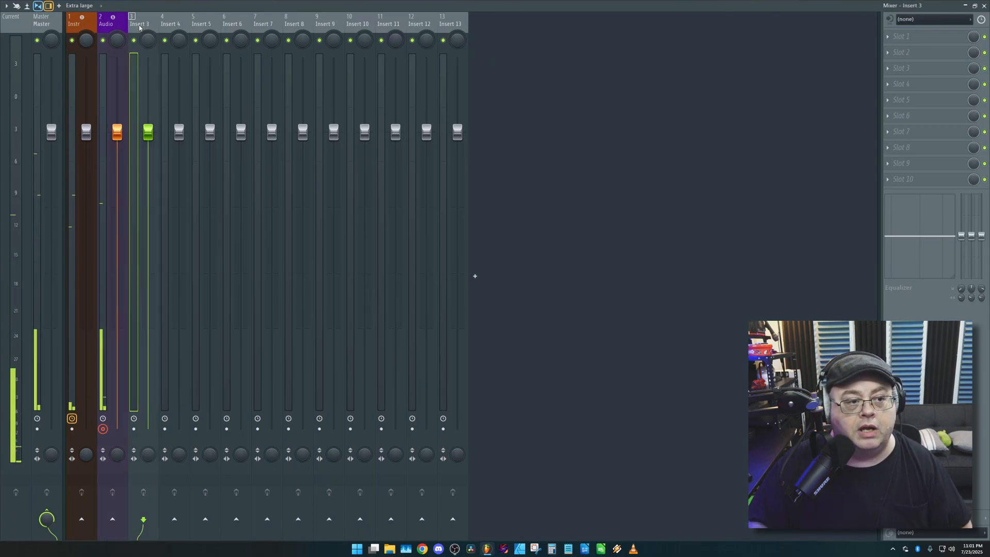
right_click(139, 26)
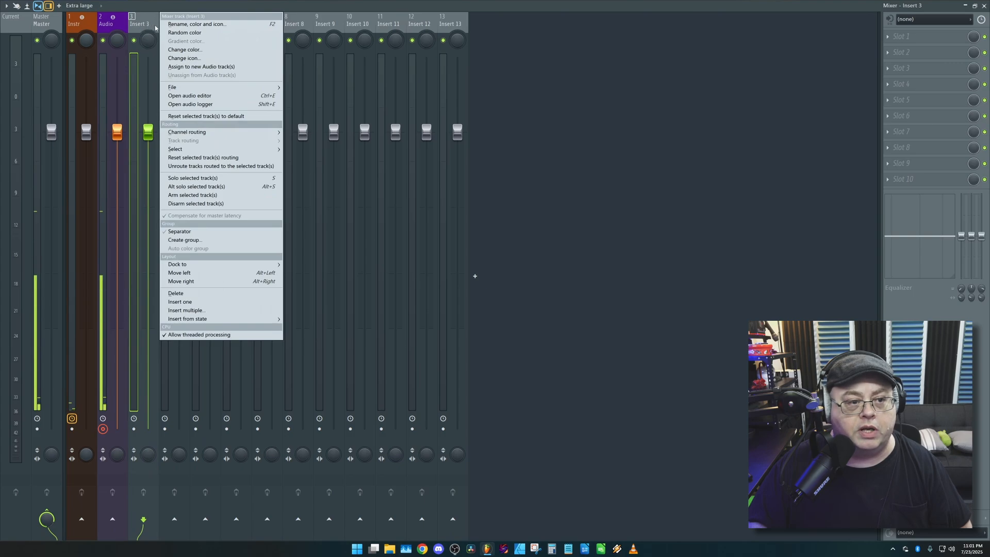
left_click(187, 25)
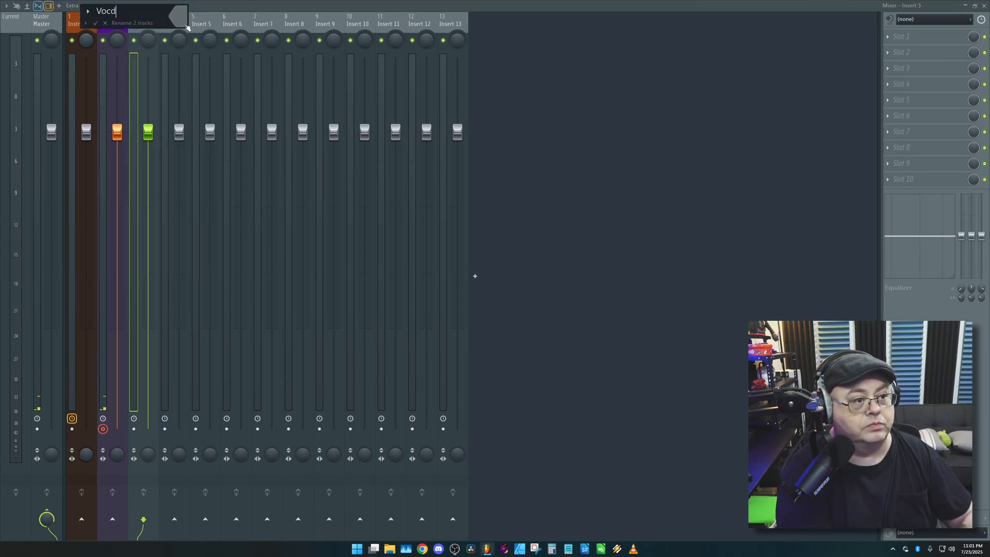
type("Vocode")
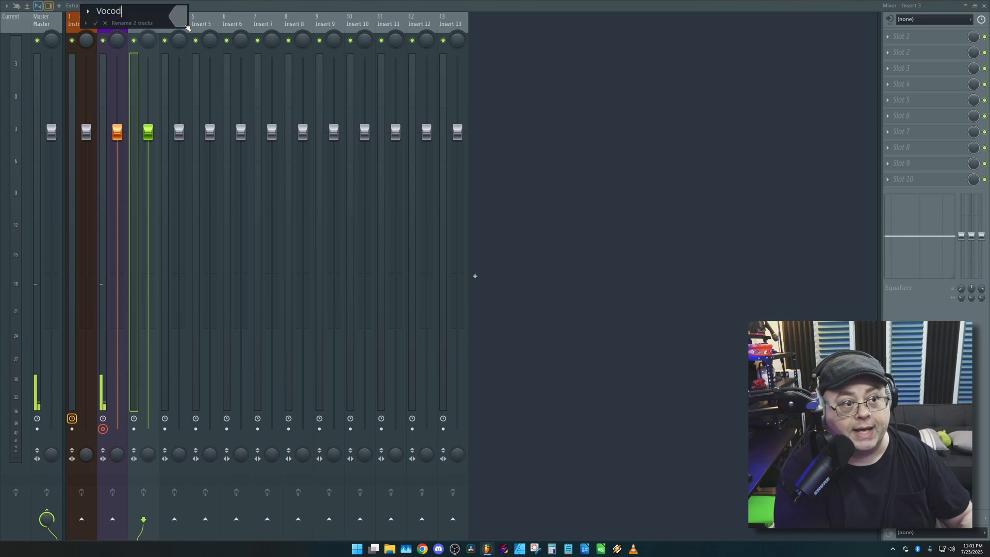
type("x")
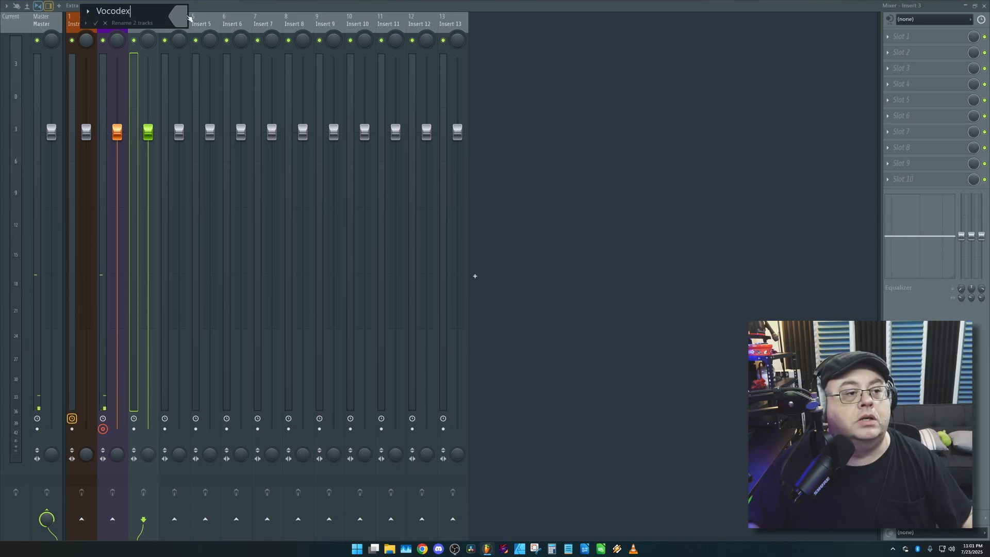
key("Return")
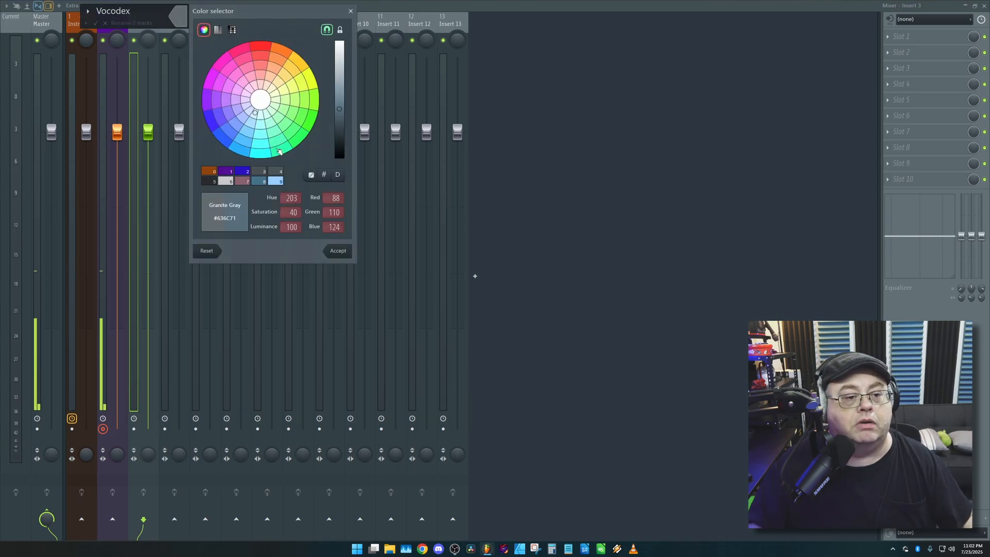
left_click(281, 149)
left_click(338, 252)
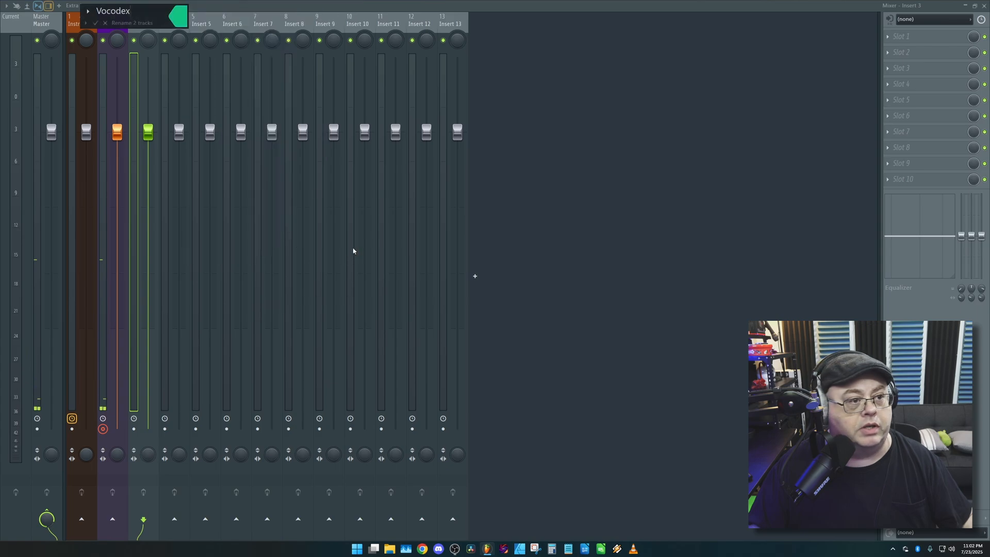
left_click(95, 23)
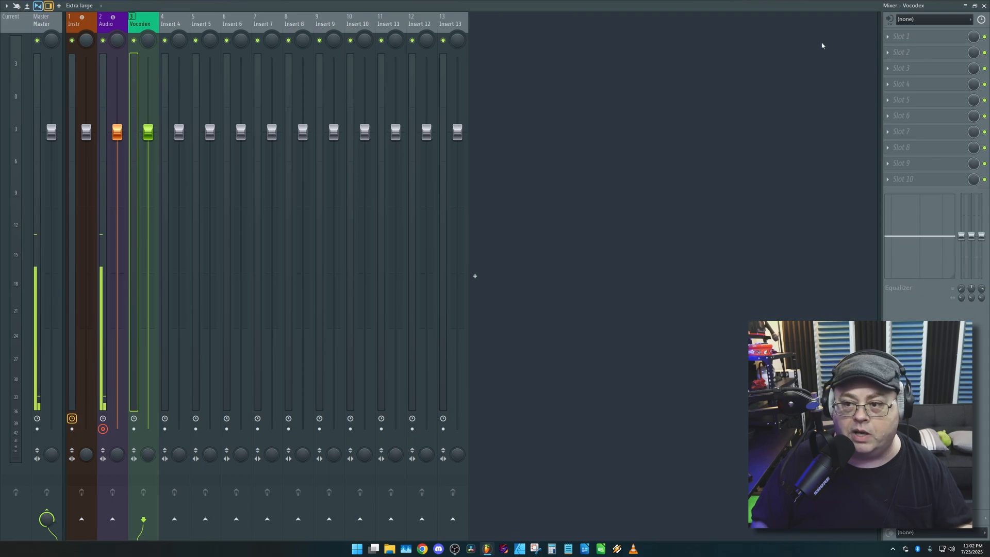
Step: Load the Vocodex effect into Slot 1 of the Vocodex mixer track and move its window clear of the colored tracks
left_click(902, 36)
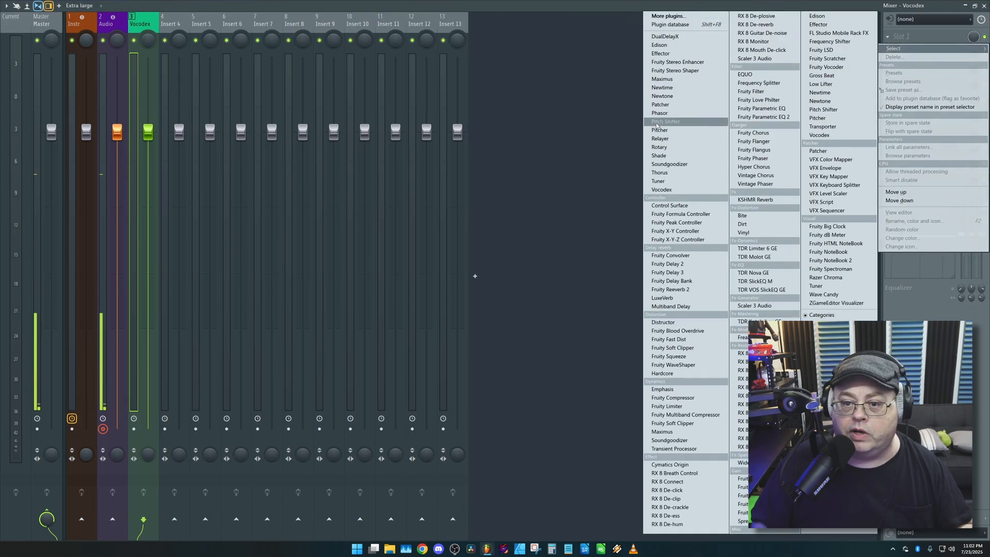
left_click(658, 189)
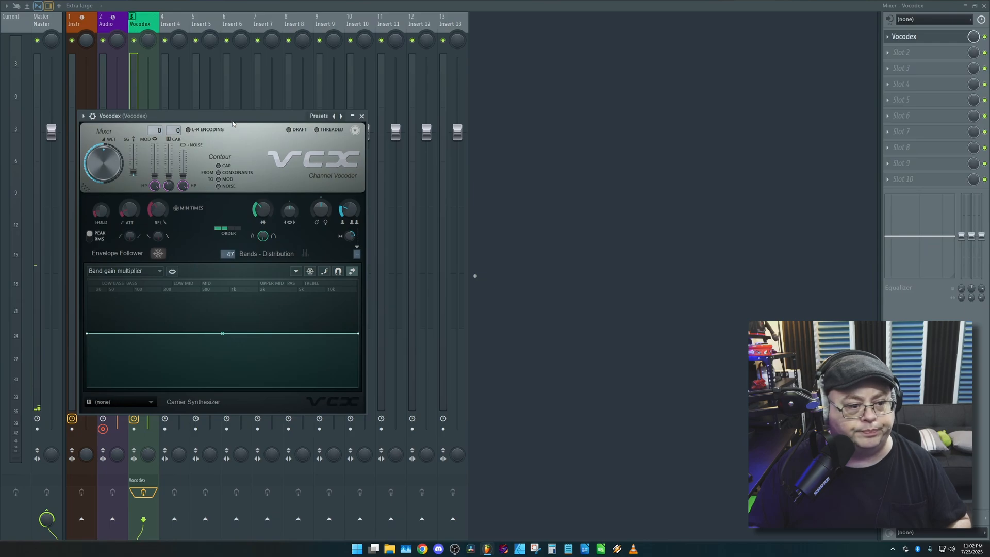
left_click_drag(232, 123, 515, 110)
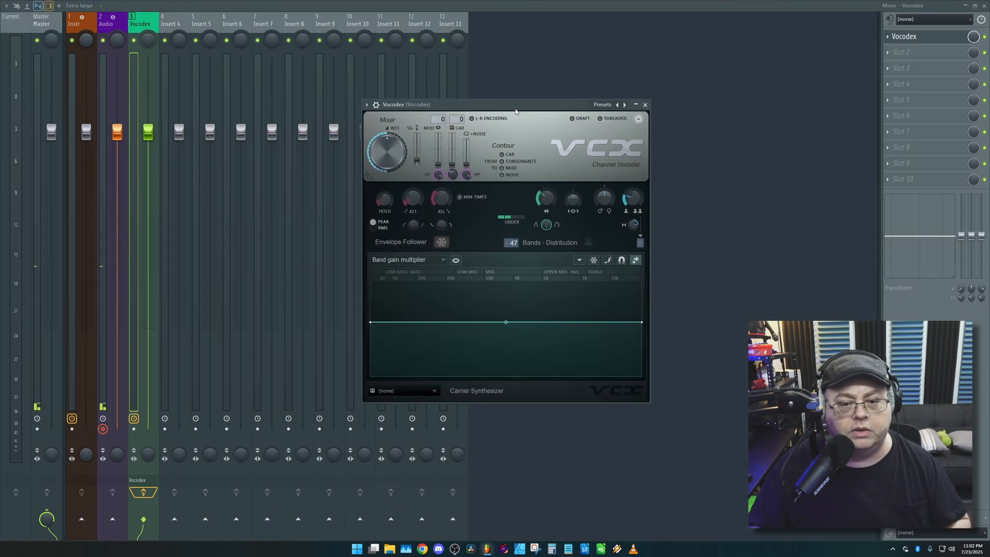
Step: Load the Sidechained carrier configuration preset in Vocodex and close the plugin window
left_click(639, 119)
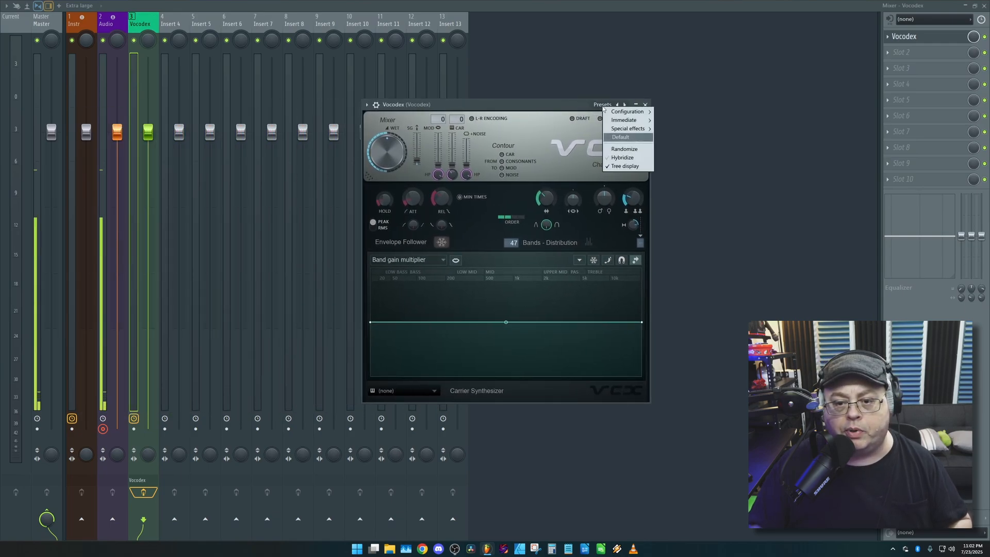
mouse_move(610, 115)
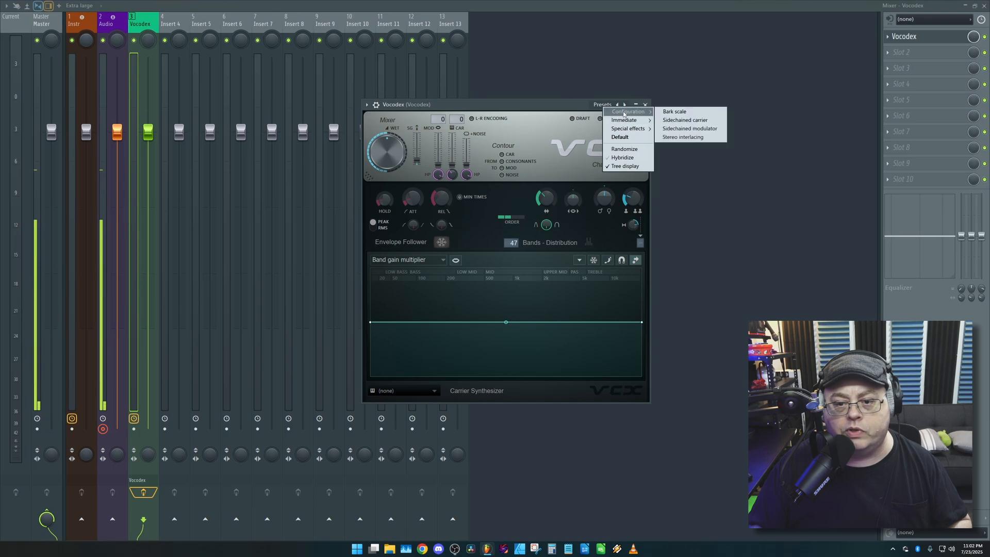
left_click(682, 119)
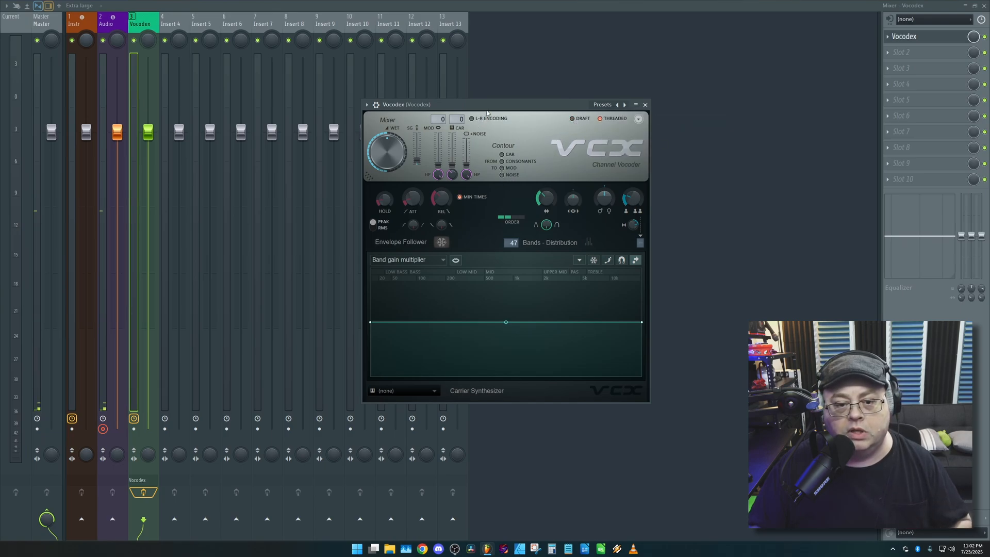
left_click_drag(487, 106, 412, 82)
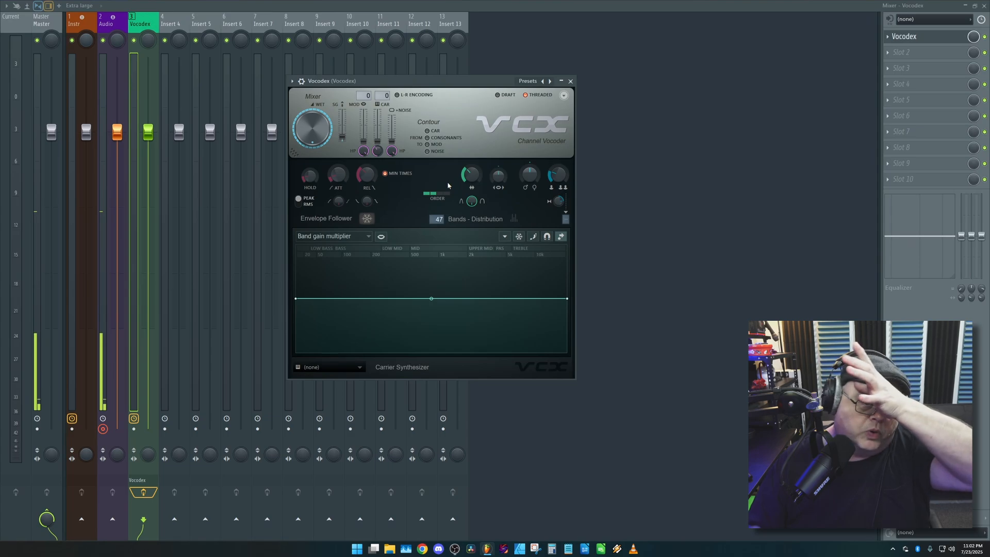
left_click(570, 82)
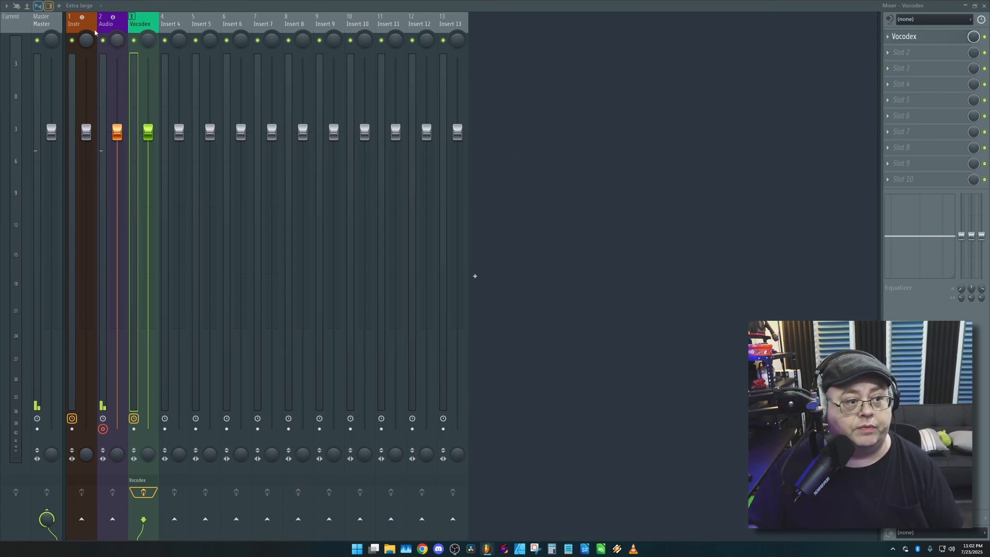
Step: Remove the Instr track's send to Master and sidechain the Instr track to the Vocodex track
left_click(79, 27)
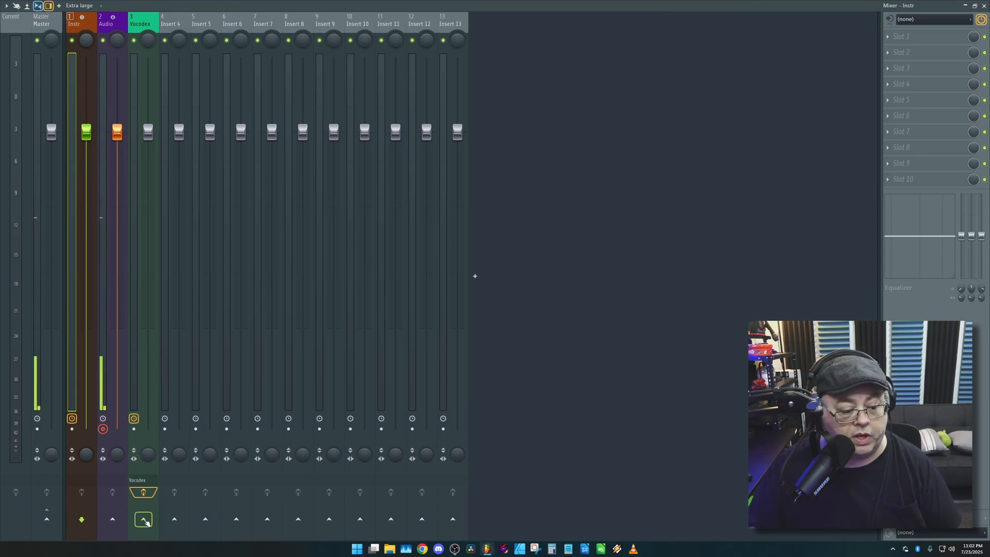
right_click(146, 523)
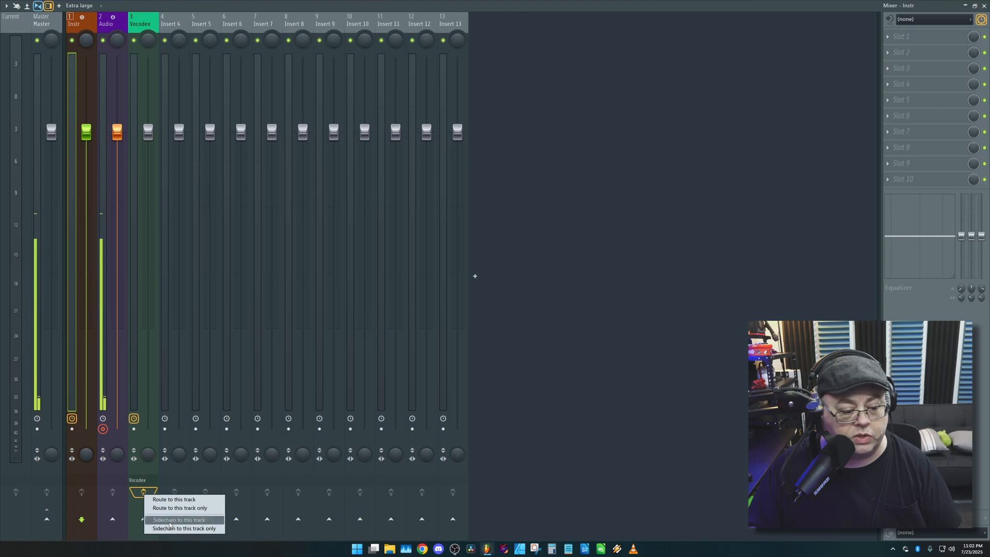
left_click(170, 522)
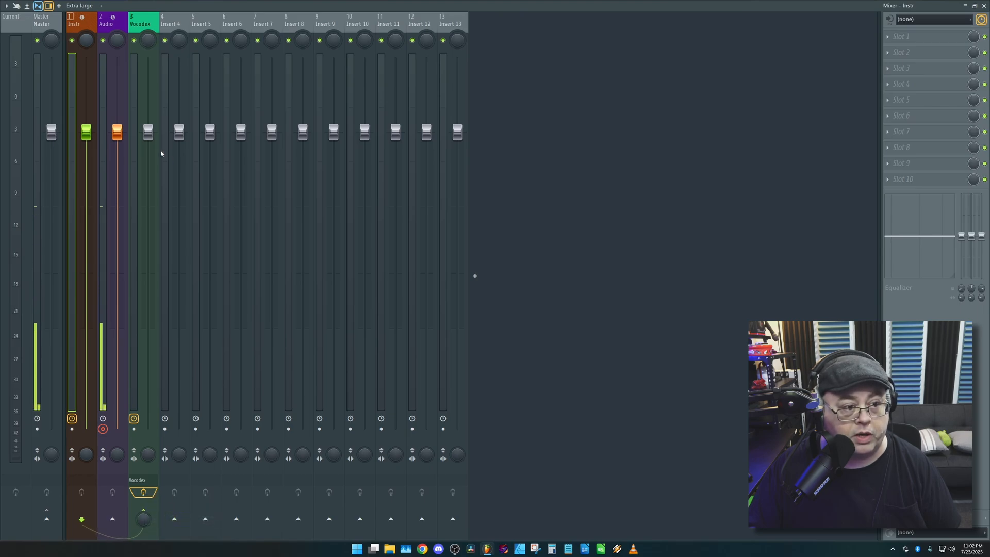
Step: Lower the Audio track's send level to Master slightly and sidechain the Audio track to the Vocodex track
left_click(111, 21)
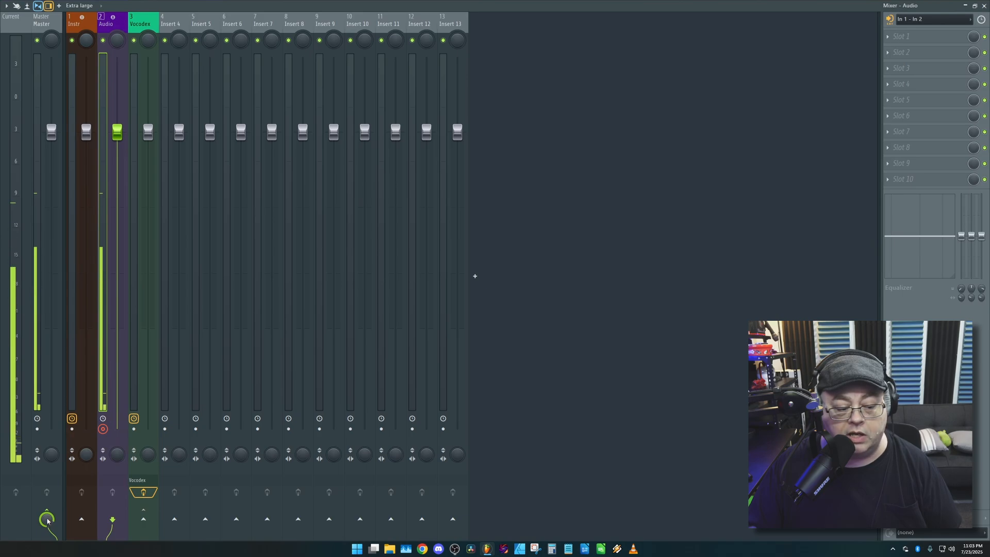
left_click_drag(47, 522, 47, 549)
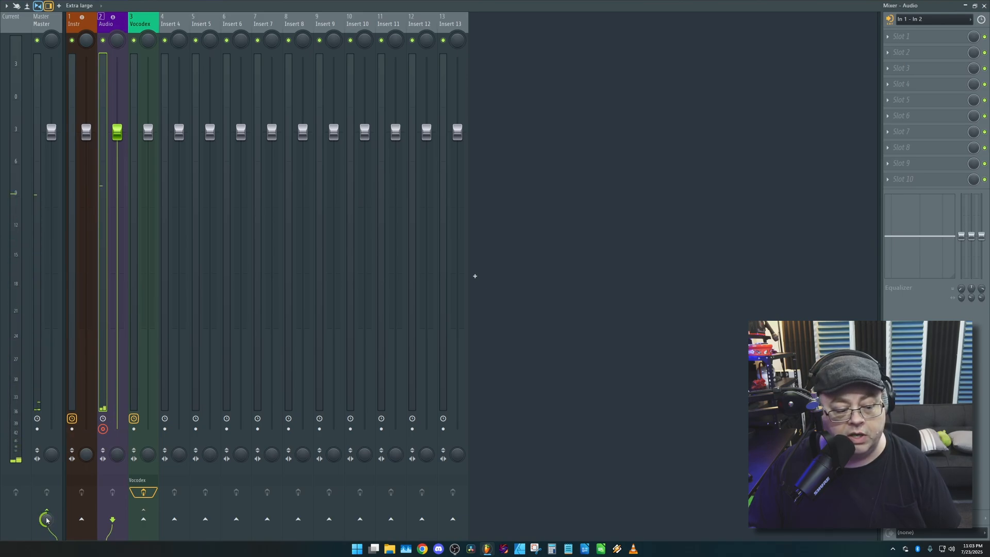
right_click(144, 519)
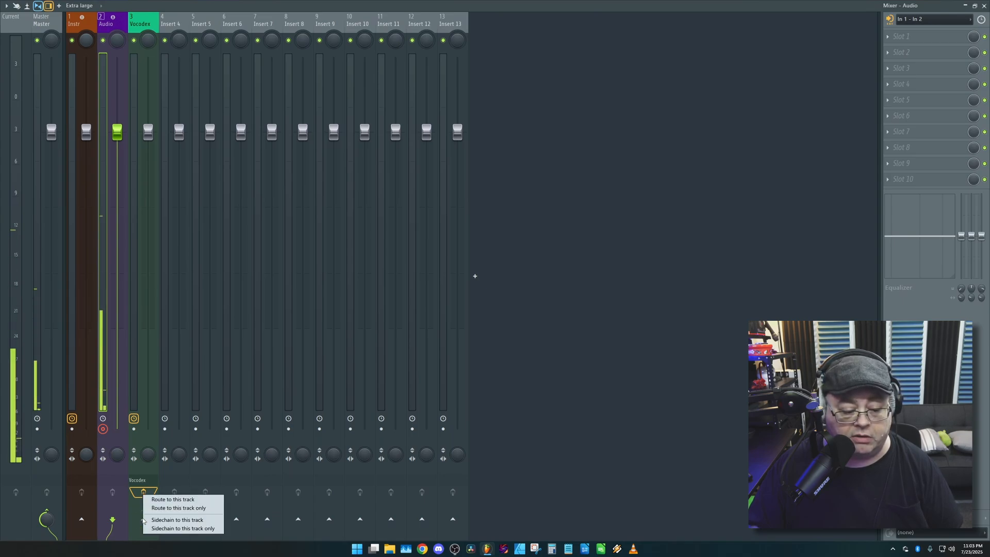
left_click(179, 520)
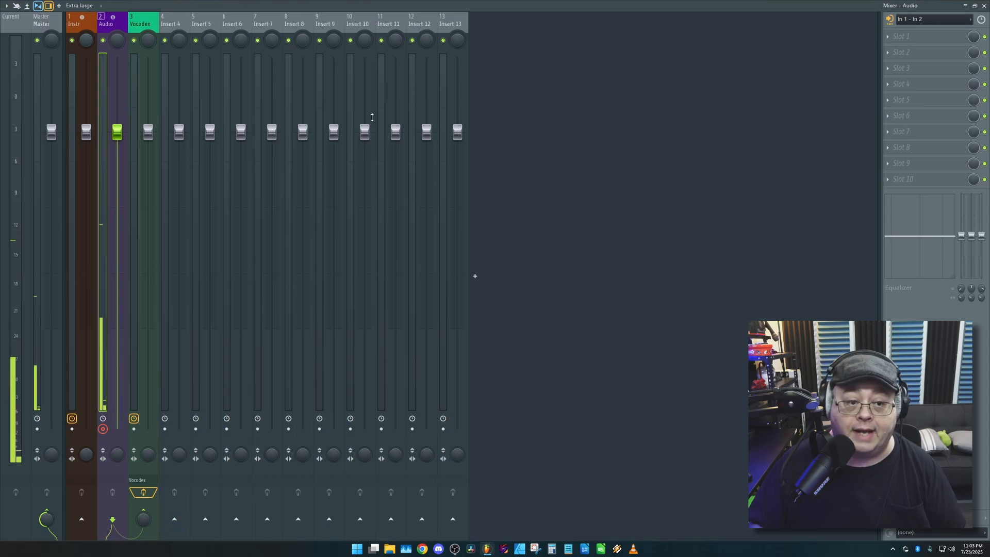
Step: Open Vocodex on its mixer track and assign Audio as the modulator input and Instr as the carrier input
left_click(145, 25)
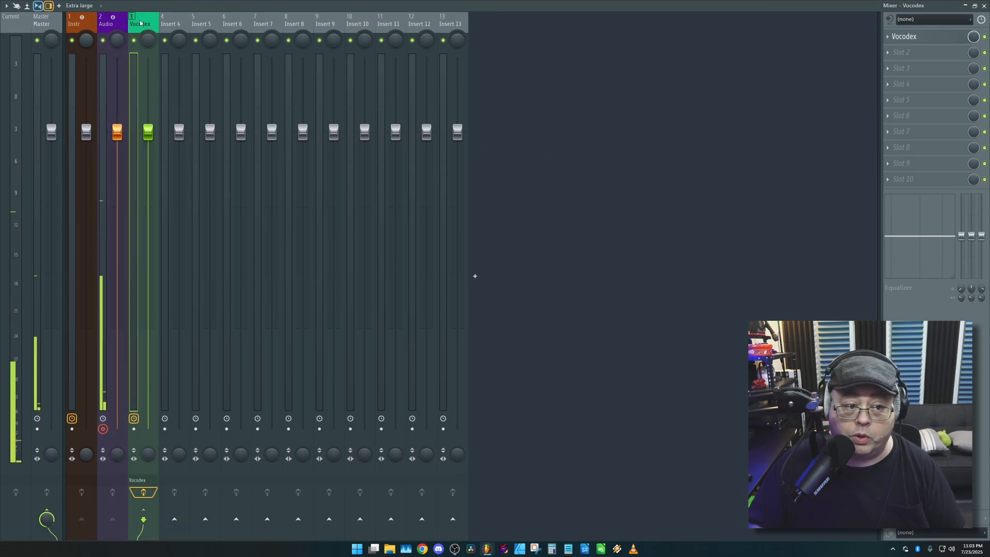
left_click(912, 37)
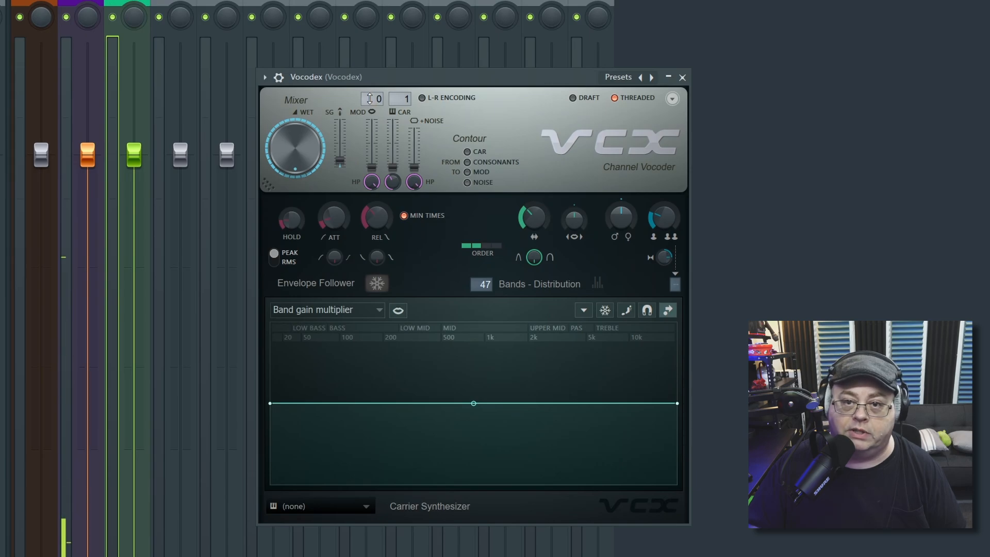
left_click(370, 99)
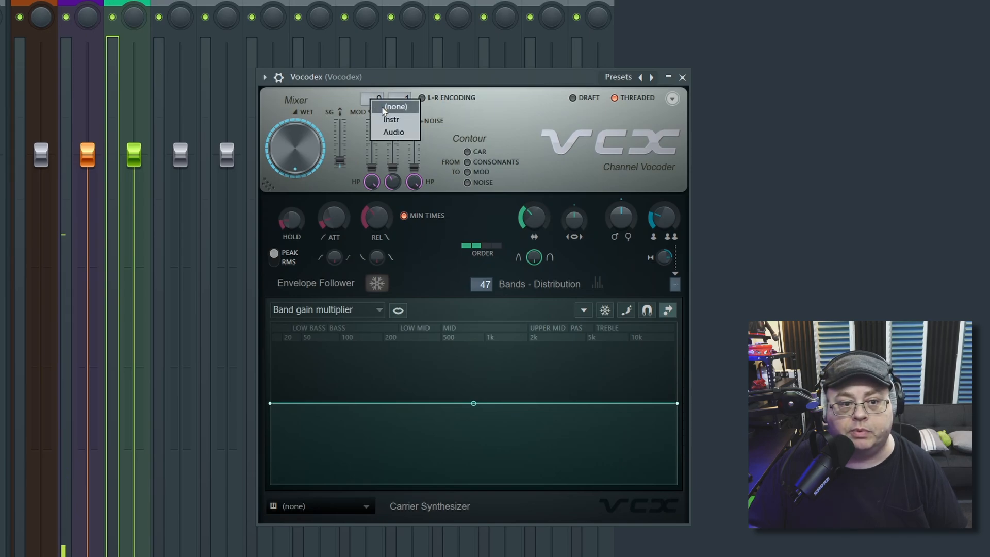
left_click(358, 97)
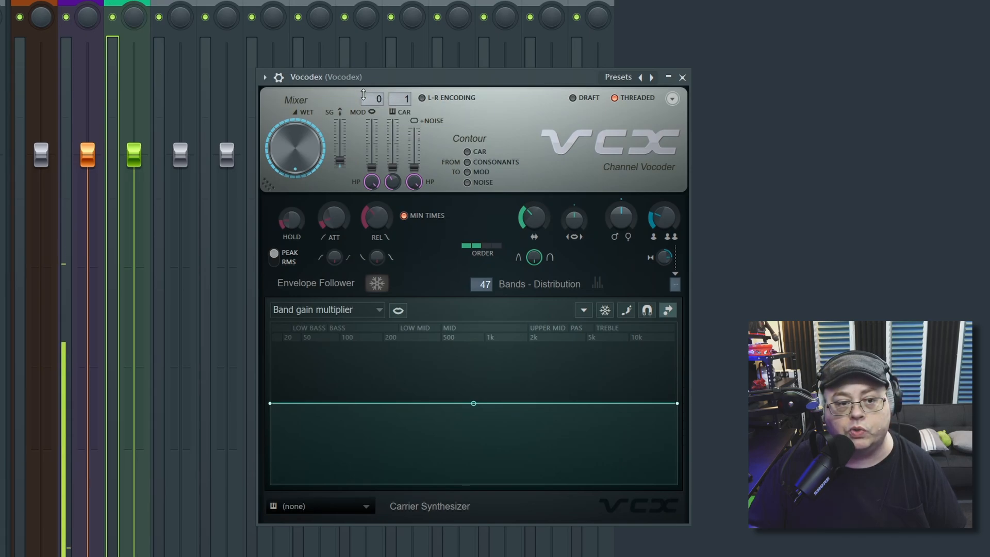
right_click(374, 98)
left_click(397, 132)
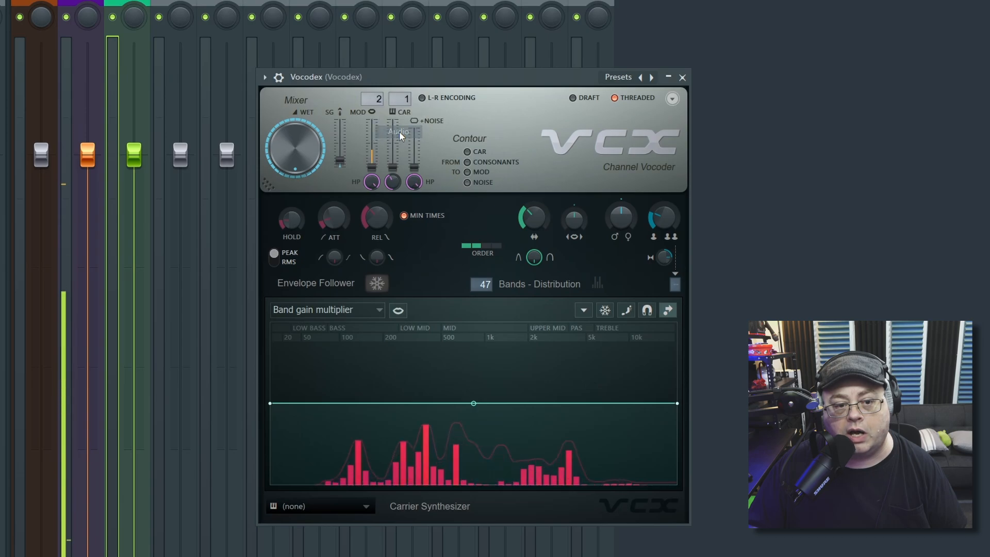
right_click(392, 101)
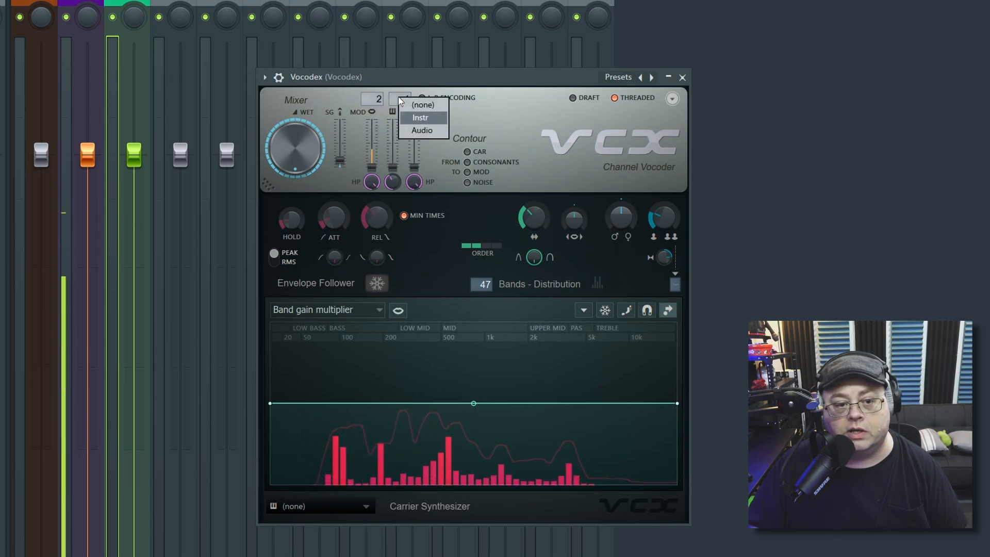
left_click(419, 119)
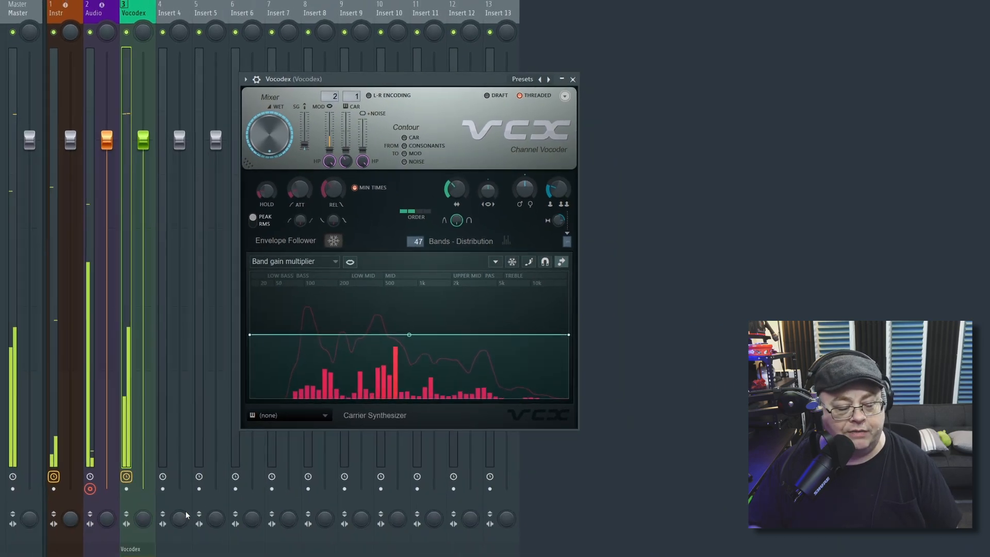
Step: Lower the Audio track's send level to Master further and reopen the Vocodex plugin window
left_click(115, 489)
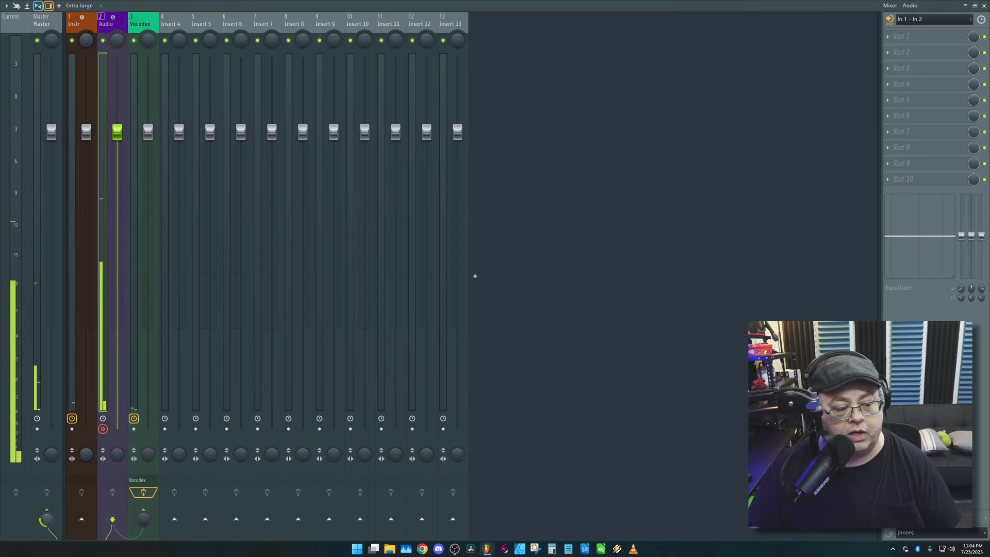
left_click(147, 21)
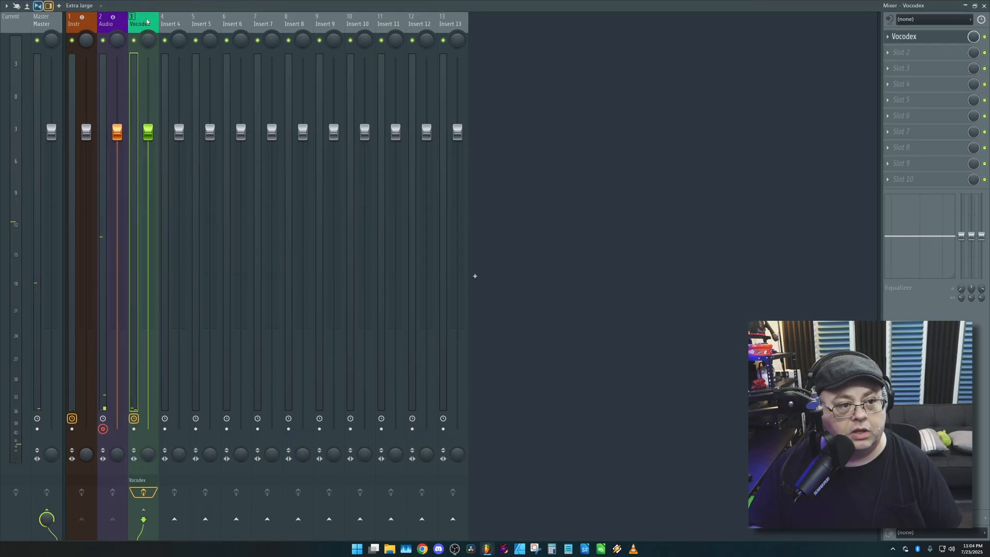
left_click(903, 36)
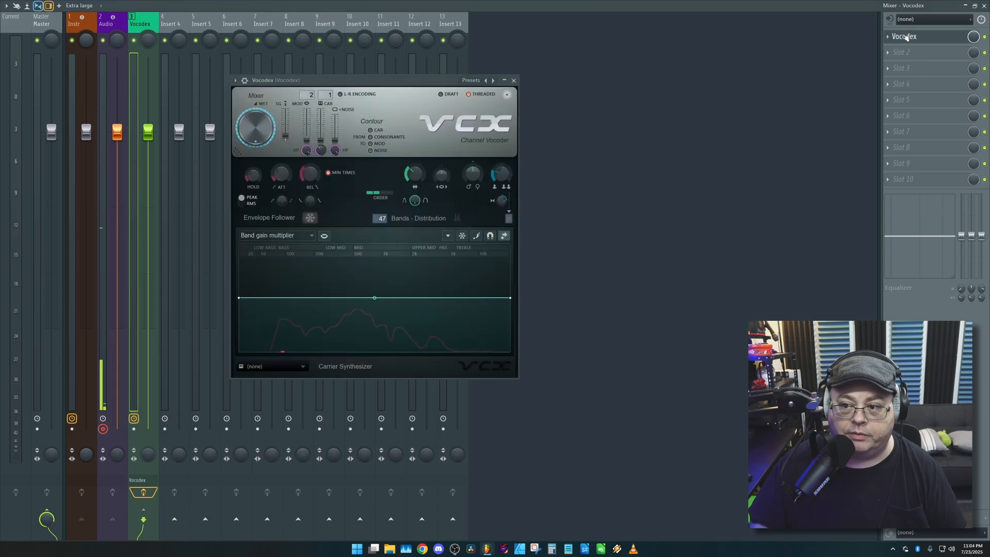